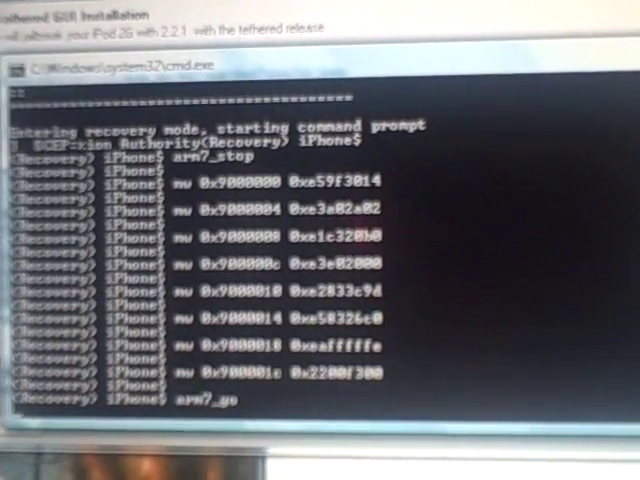
Run arm7_go on the iPod from the recovery command prompt
{"action": "key", "text": "Return"}
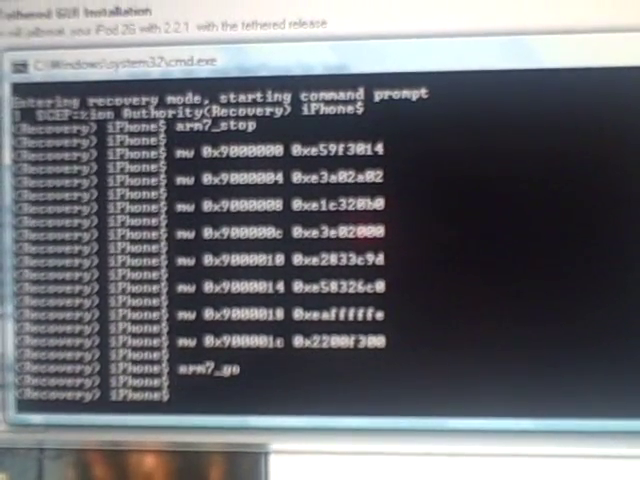